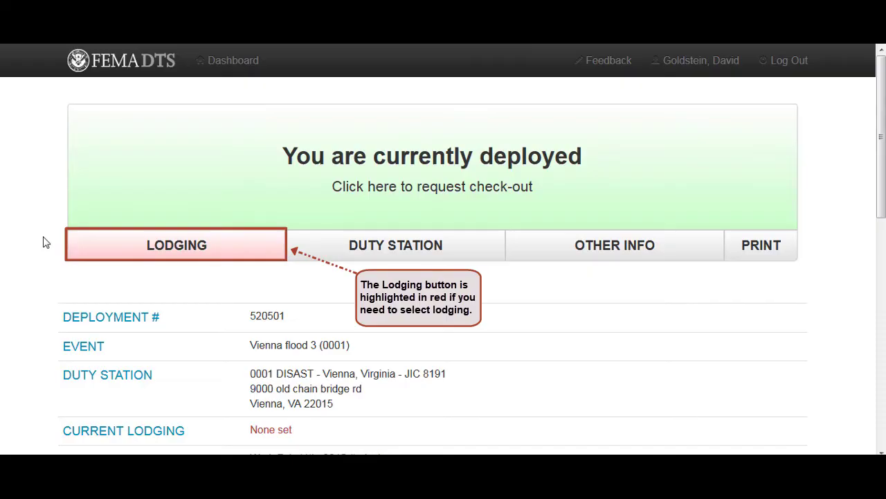
# - Set the deployment's lodging to Motel 8 with a start date of 02/11/2015 and submit the update
pyautogui.click(112, 253)
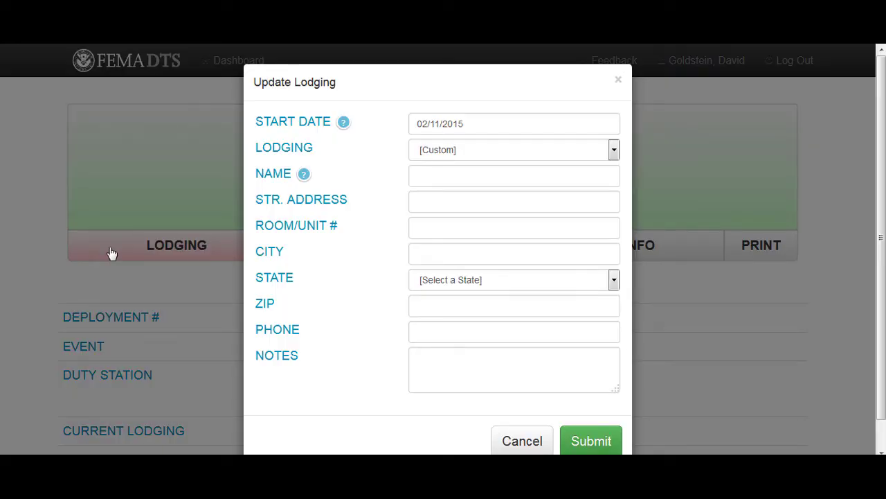
pyautogui.click(614, 151)
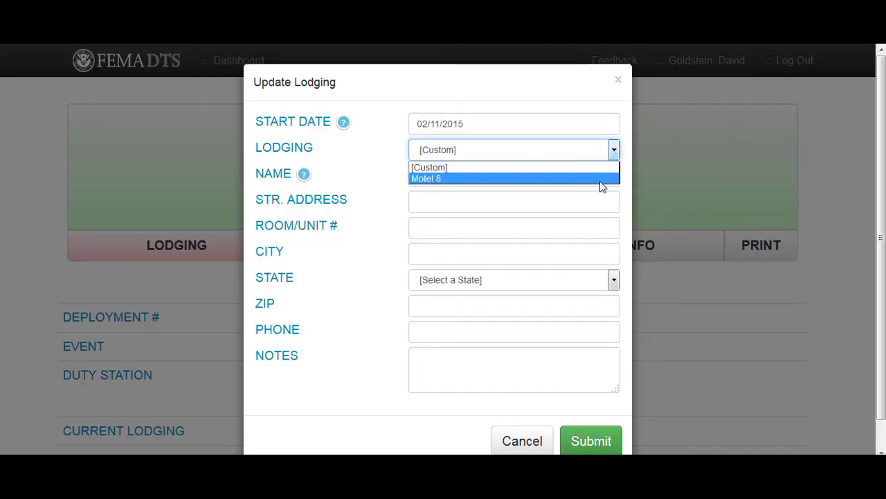
pyautogui.click(603, 178)
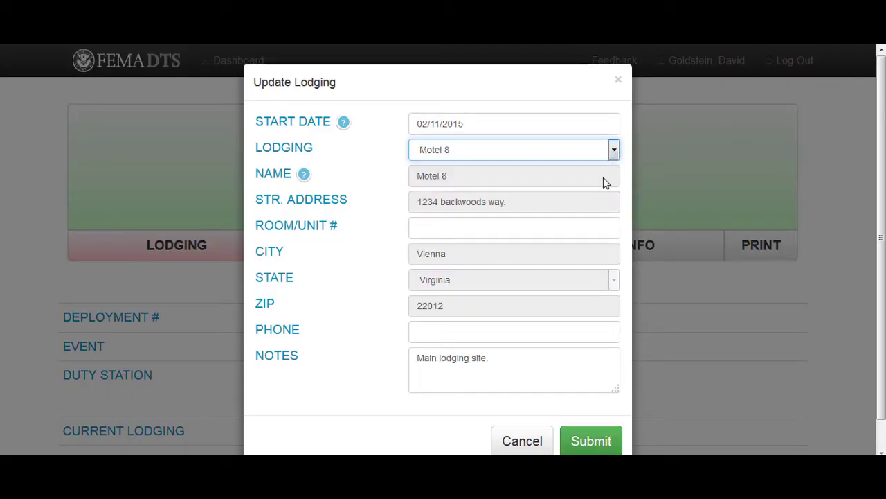
pyautogui.click(590, 441)
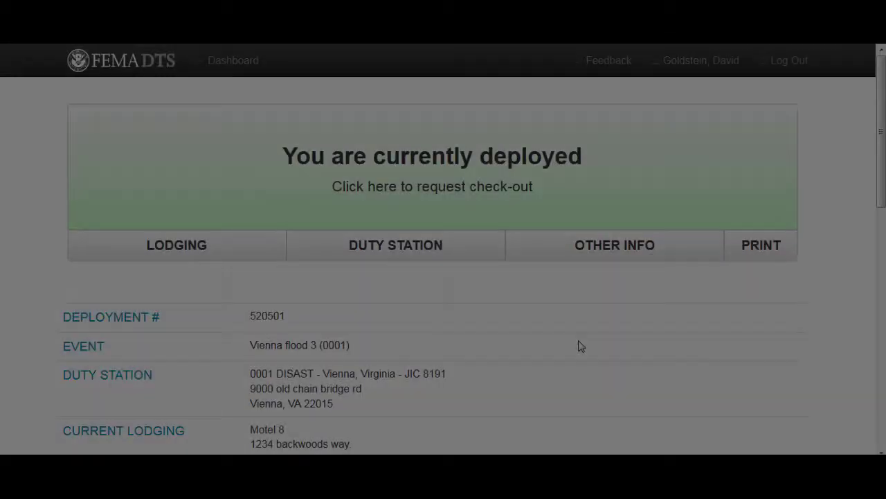
# - Change the current lodging to a custom entry named "Brother's house" with its street address and the note "Brother lives near event.", and submit it
pyautogui.scroll(-2, 581, 346)
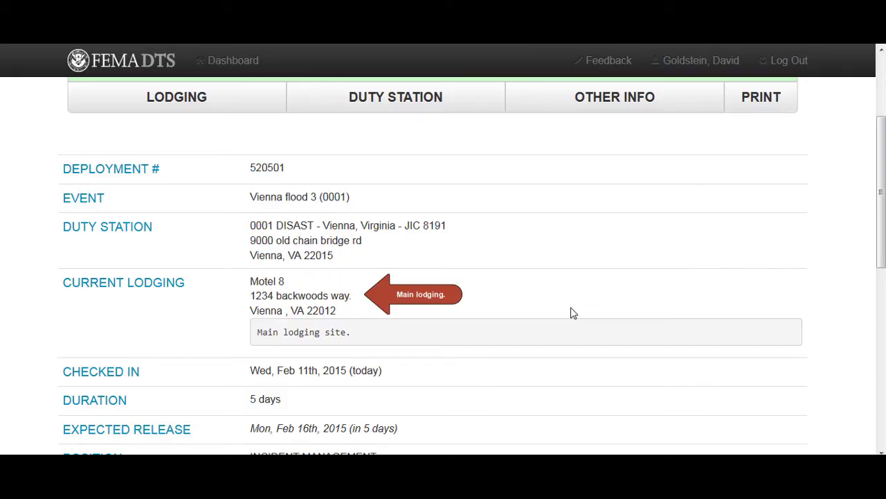
pyautogui.click(182, 103)
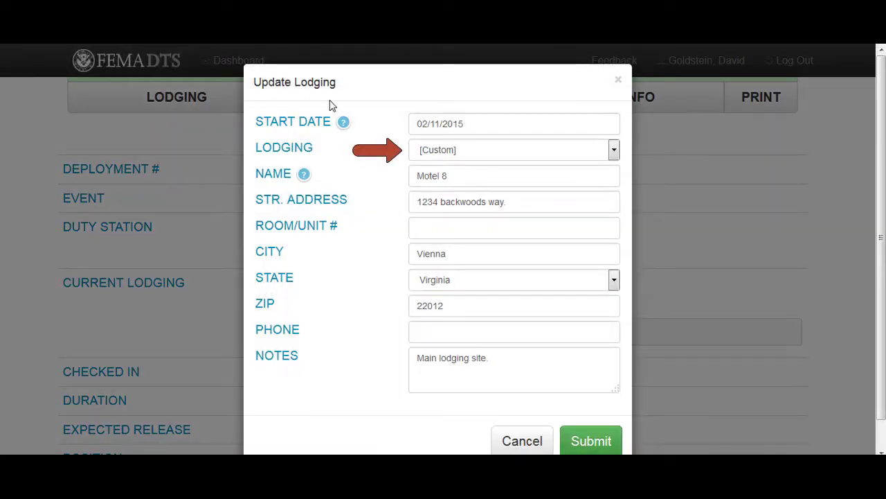
pyautogui.click(456, 177)
pyautogui.doubleClick(456, 178)
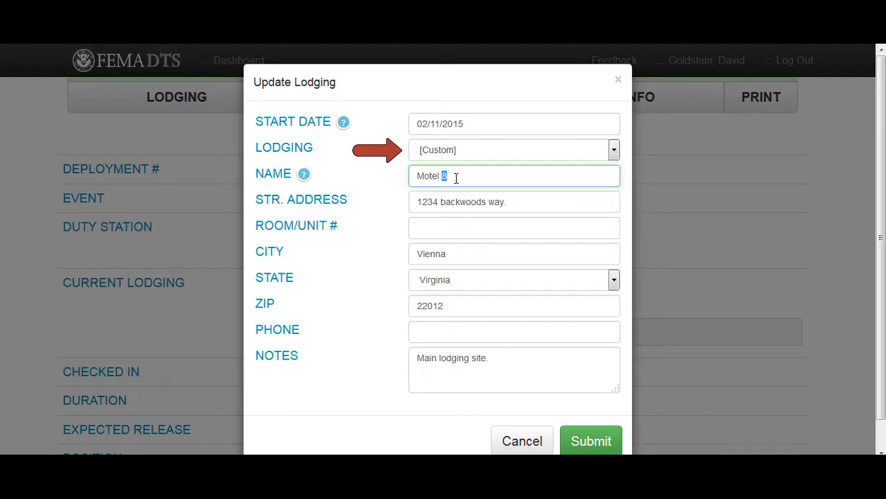
pyautogui.moveTo(456, 178); pyautogui.dragTo(411, 178)
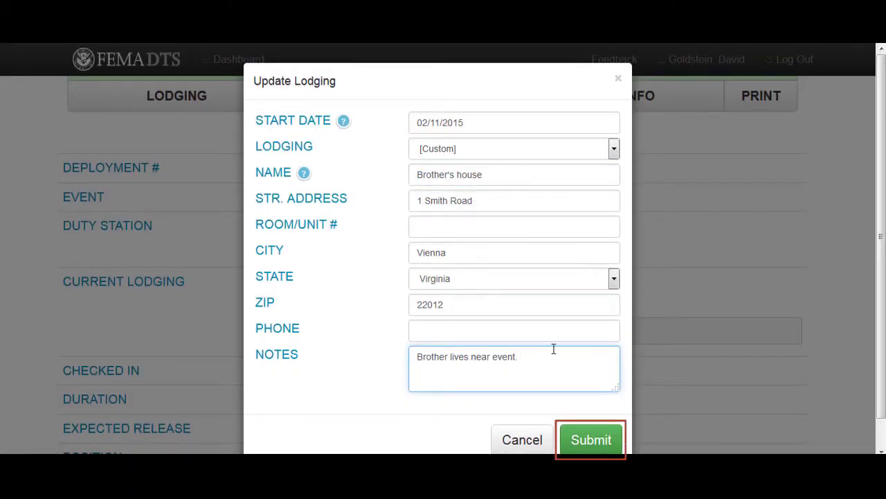
pyautogui.click(587, 437)
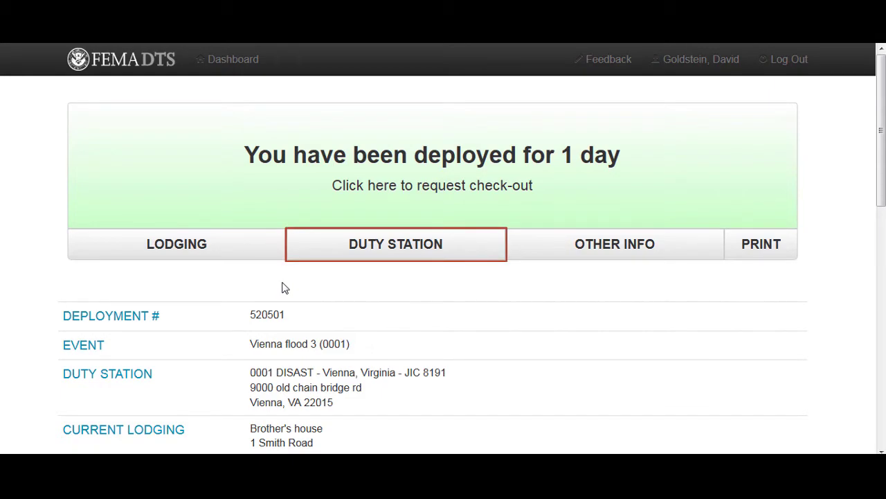
# - Submit a duty station change request to 0001 PD - Vienna, Virginia - DEC 342231, starting 02/12/2015, with the reason "Closer to transpo"
pyautogui.click(329, 251)
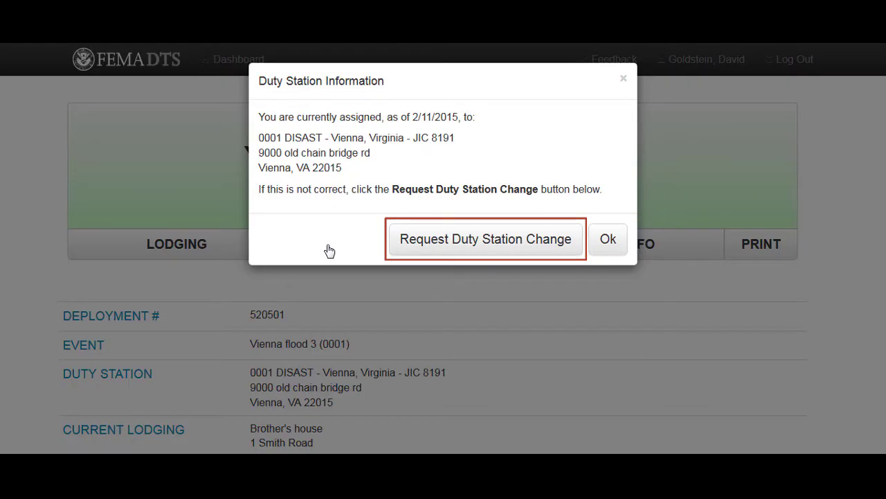
pyautogui.click(413, 249)
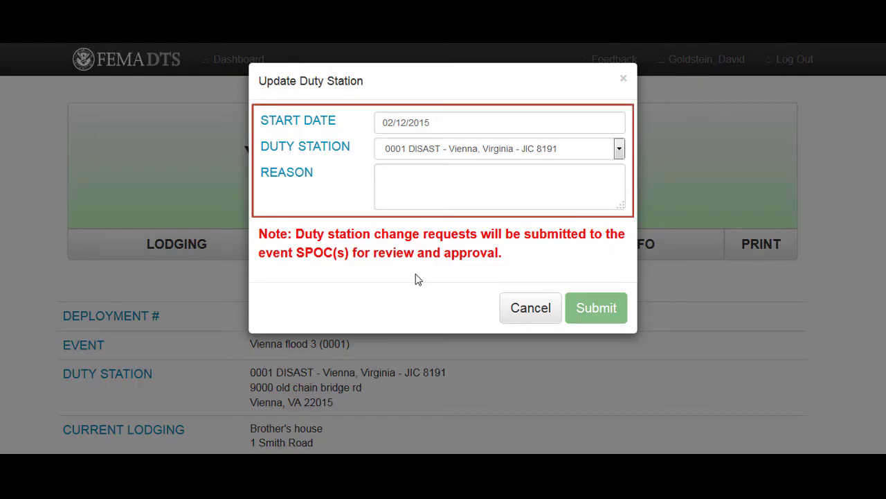
pyautogui.click(618, 151)
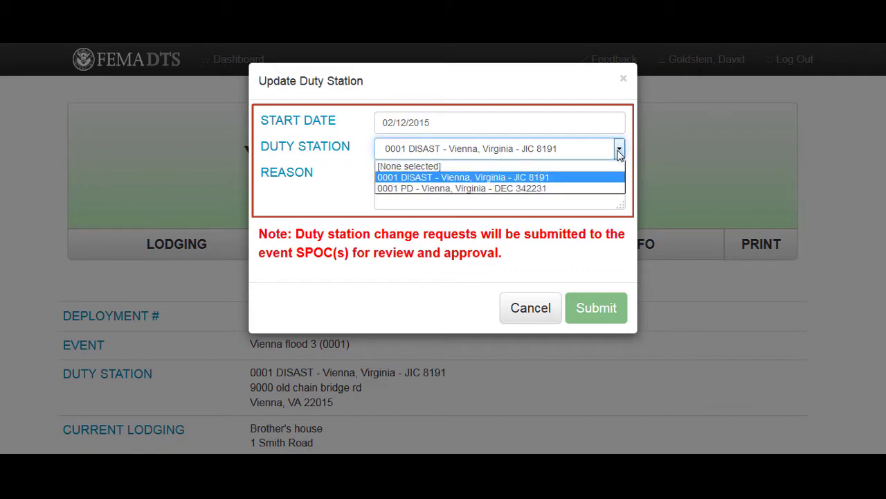
pyautogui.click(593, 189)
pyautogui.click(592, 189)
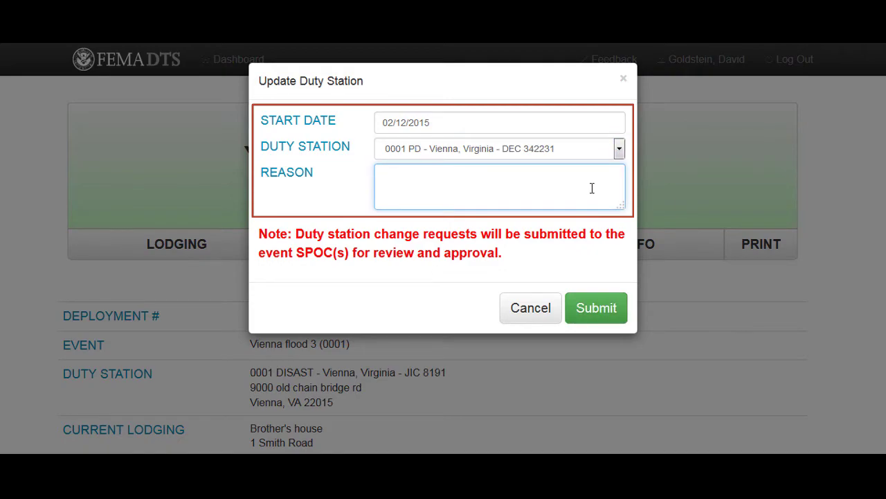
pyautogui.write('Closer to transpo')
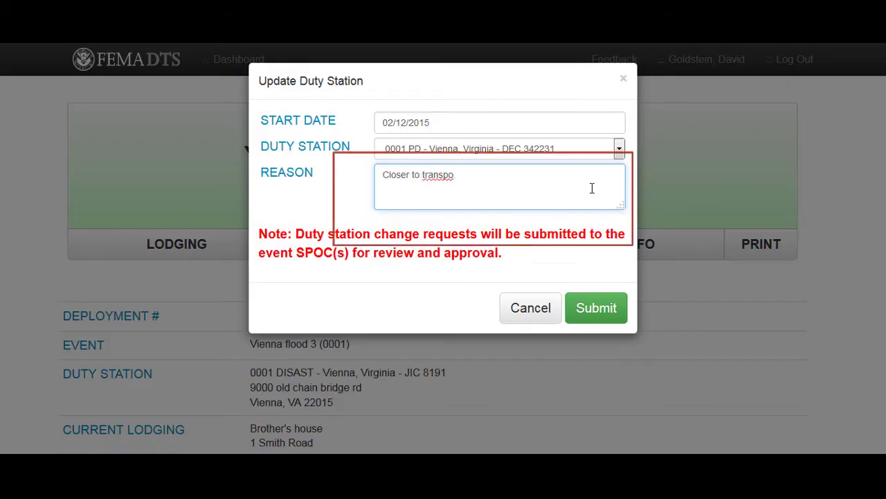
pyautogui.click(593, 310)
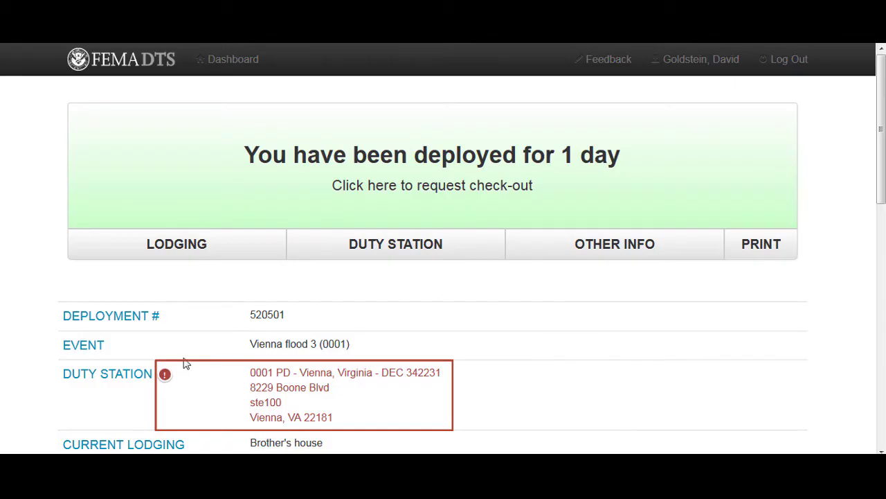
pyautogui.moveTo(167, 378)
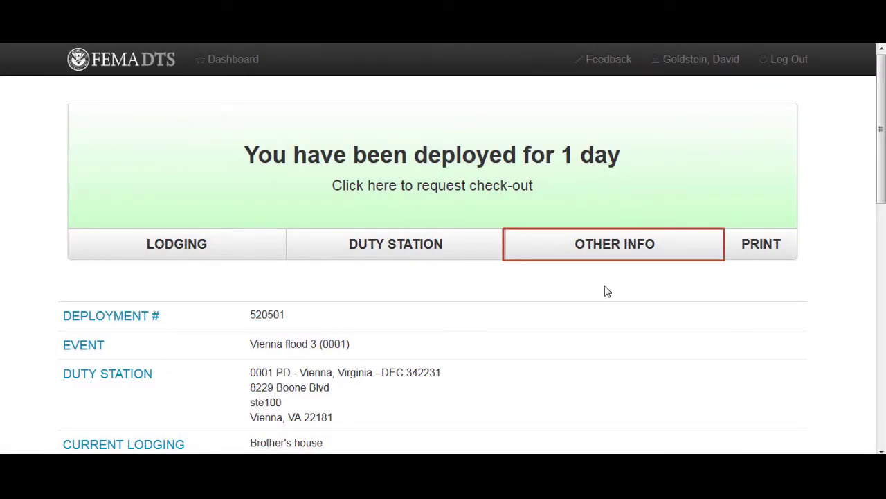
# - Open the deployment's other information and view its phone number and rental car sections
pyautogui.click(603, 251)
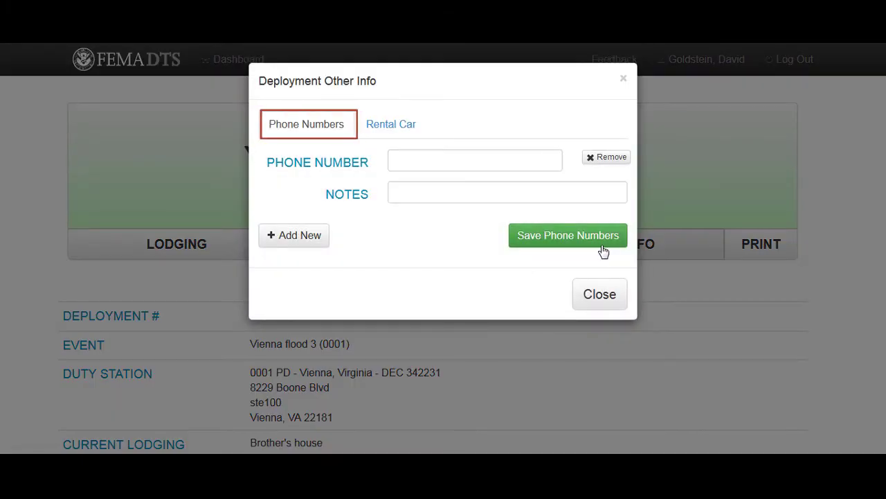
pyautogui.click(403, 131)
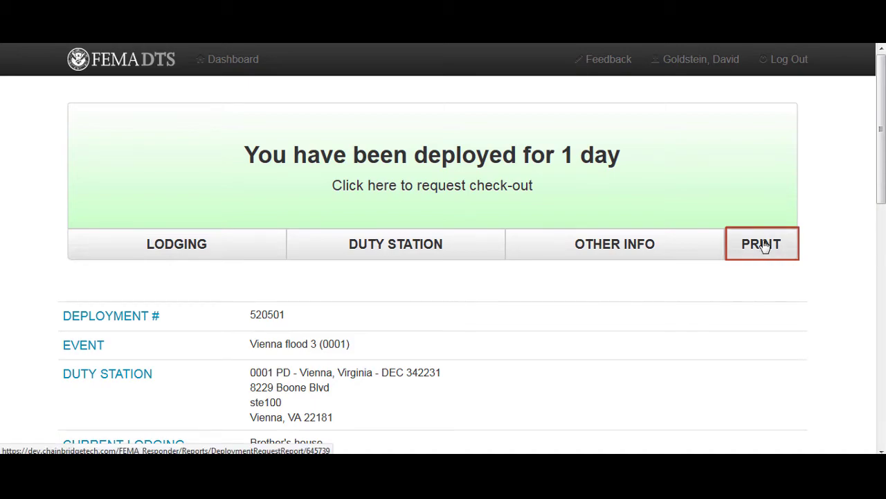
# - Print the deployment request report as a PDF, choosing to open it with Adobe Reader
pyautogui.click(764, 246)
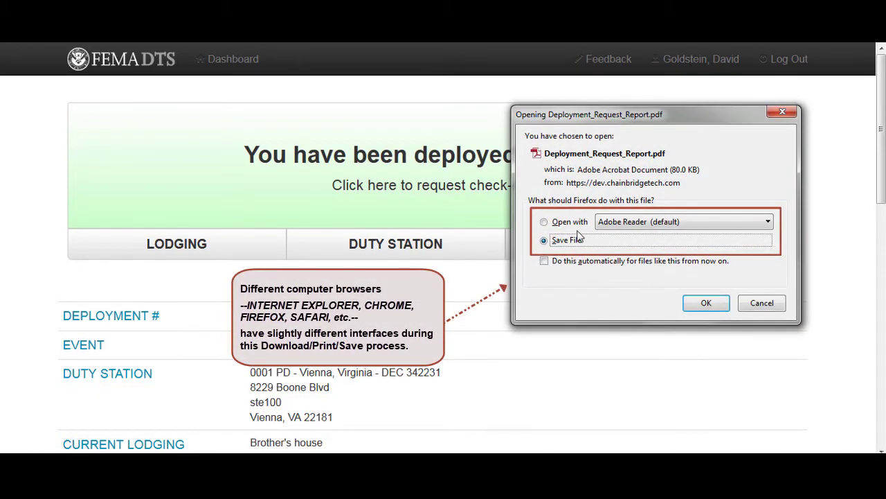
pyautogui.click(545, 223)
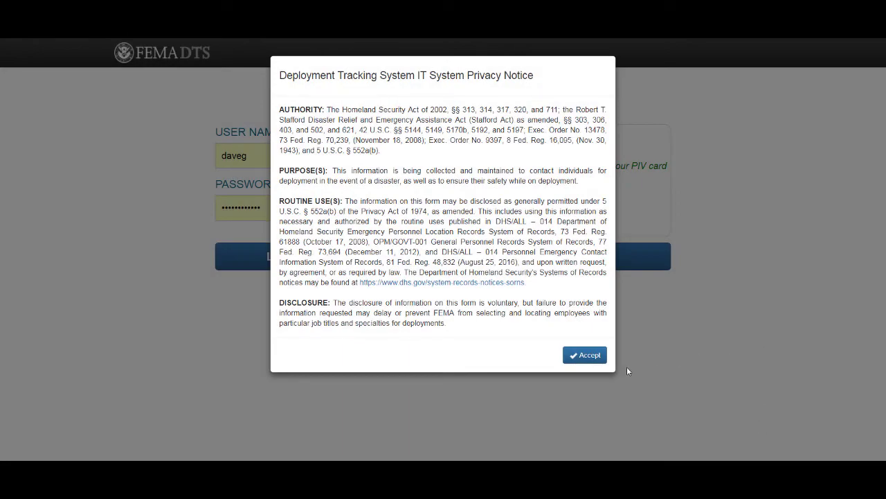
# - Accept the privacy notice, log in to the Responder Portal with the user ID and confirm the deployment details for the daily check-in
pyautogui.click(591, 359)
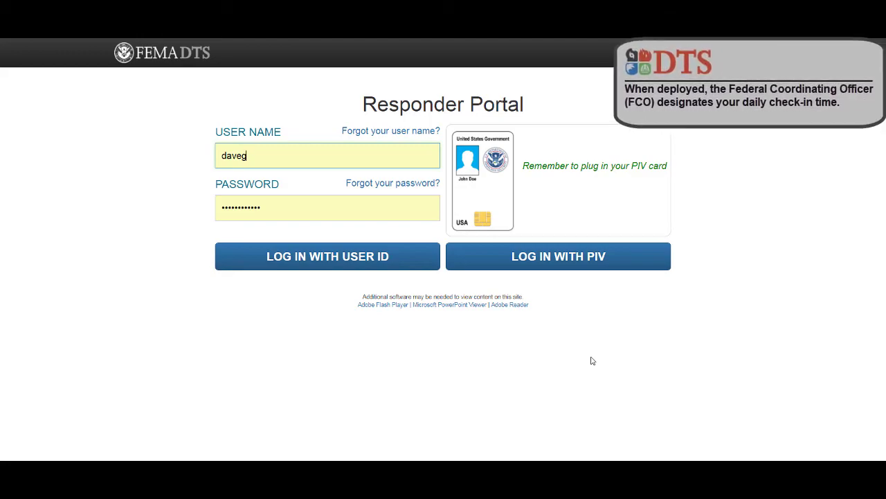
pyautogui.click(382, 256)
pyautogui.click(584, 401)
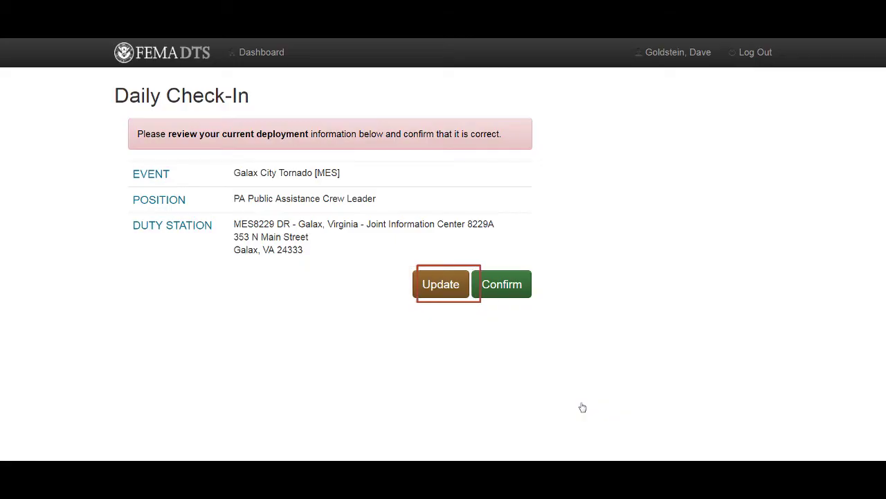
pyautogui.click(506, 283)
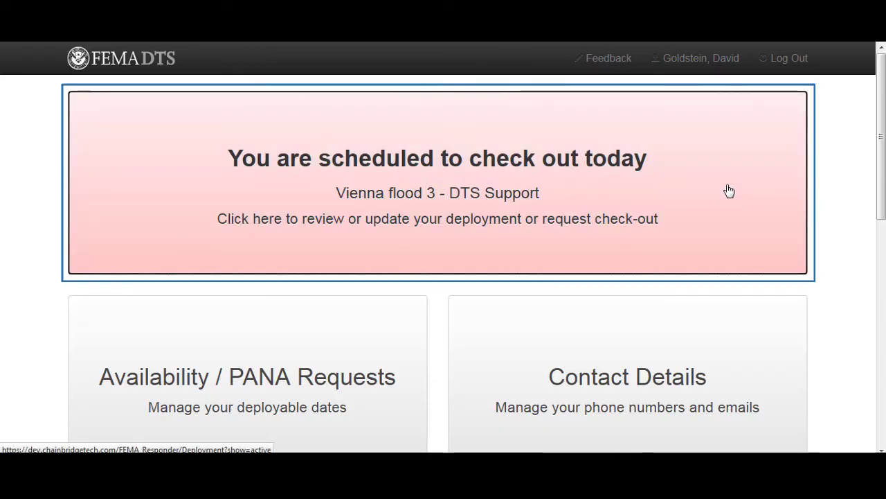
# - Open the Vienna flood 3 deployment that is scheduled for check-out today
pyautogui.click(729, 190)
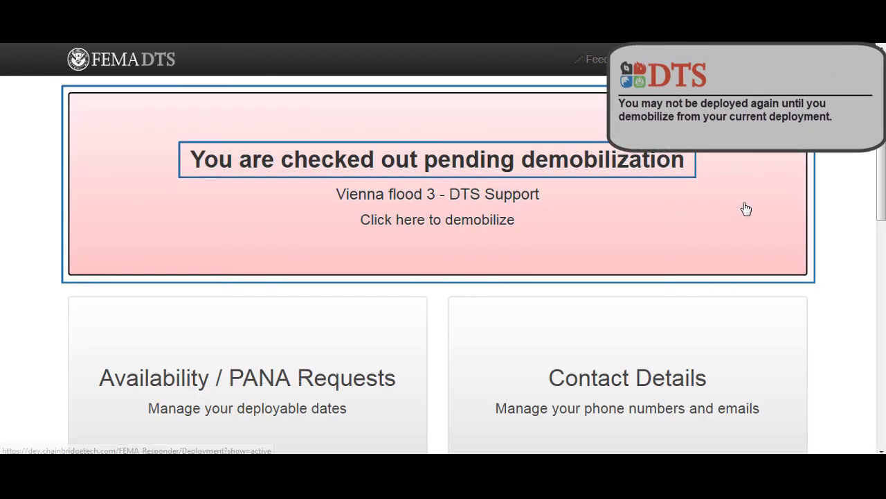
# - Demobilize from the Vienna flood 3 deployment with 02/12/2015 as the demobilize date and acknowledge the confirmation
pyautogui.click(746, 208)
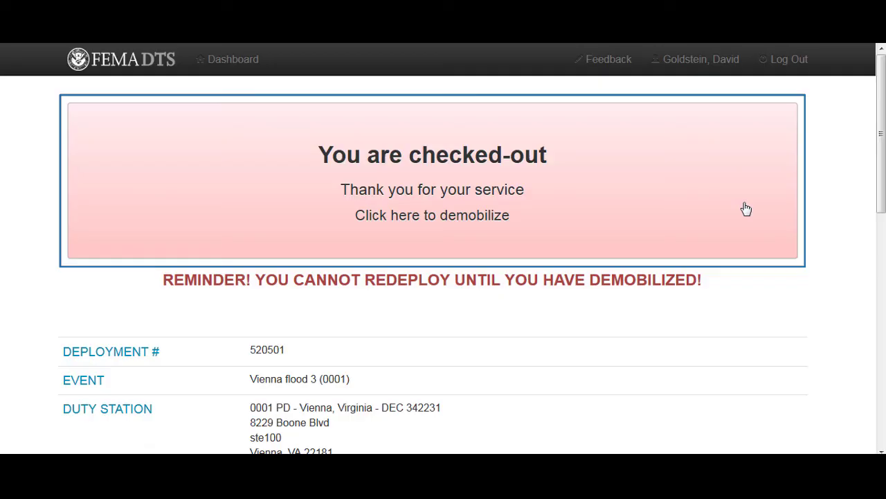
pyautogui.click(745, 208)
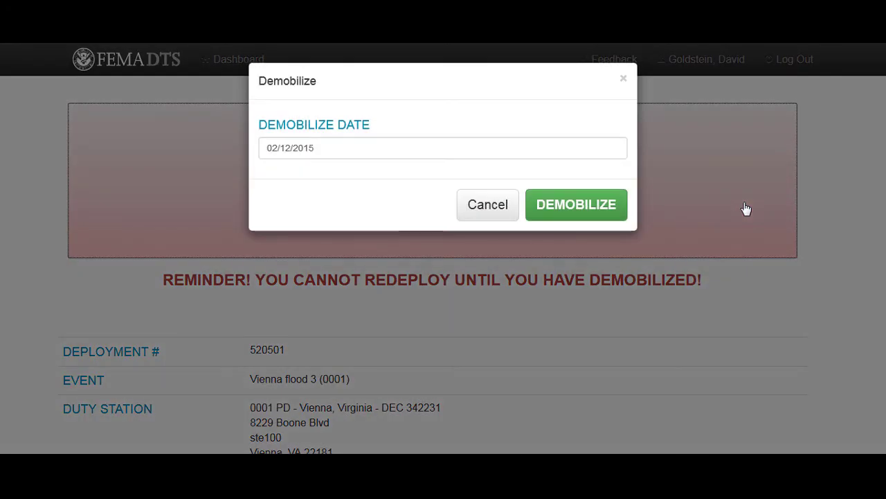
pyautogui.click(597, 208)
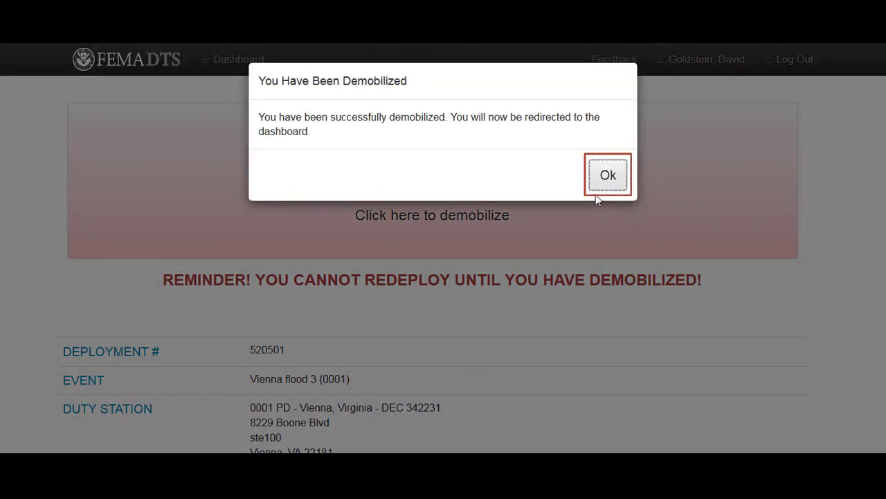
pyautogui.click(607, 175)
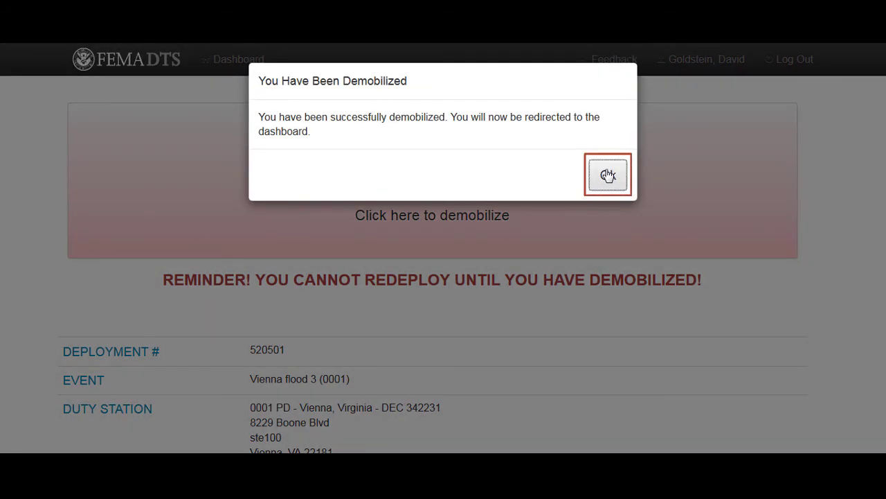